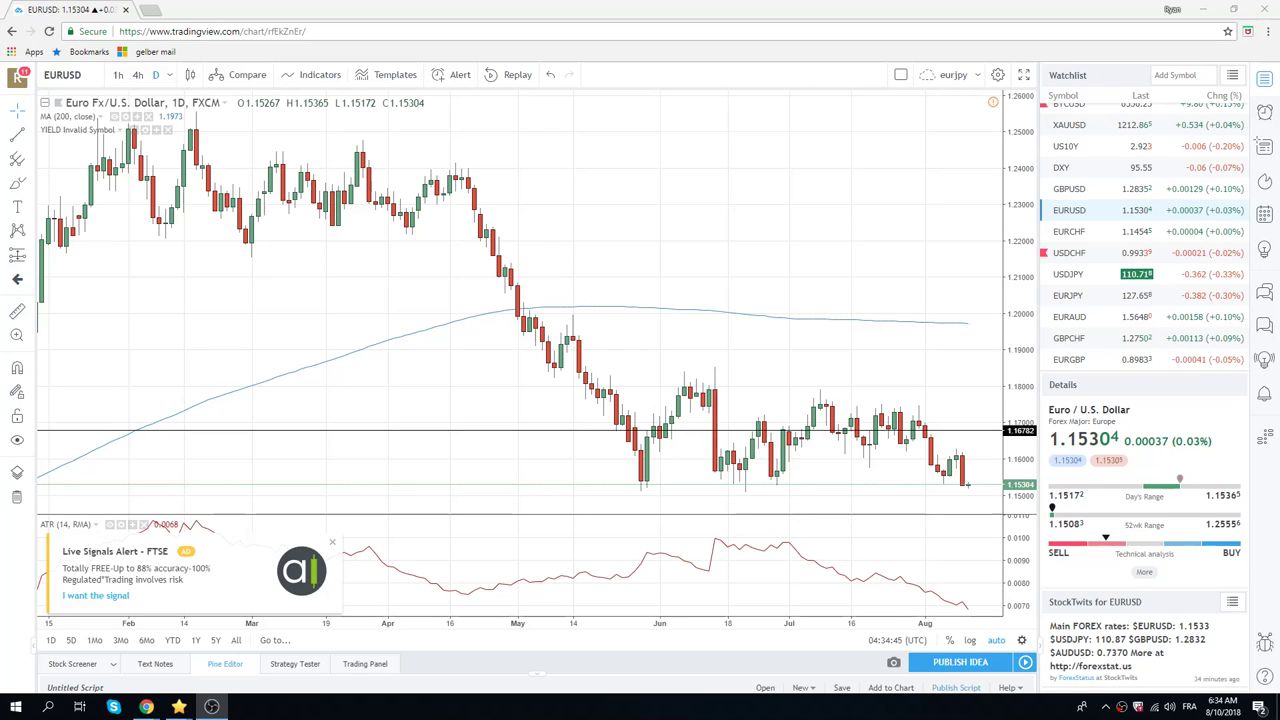
- Zoom the EURUSD daily chart out past a year of history and close the Live Signals ad
key(alt+Tab)
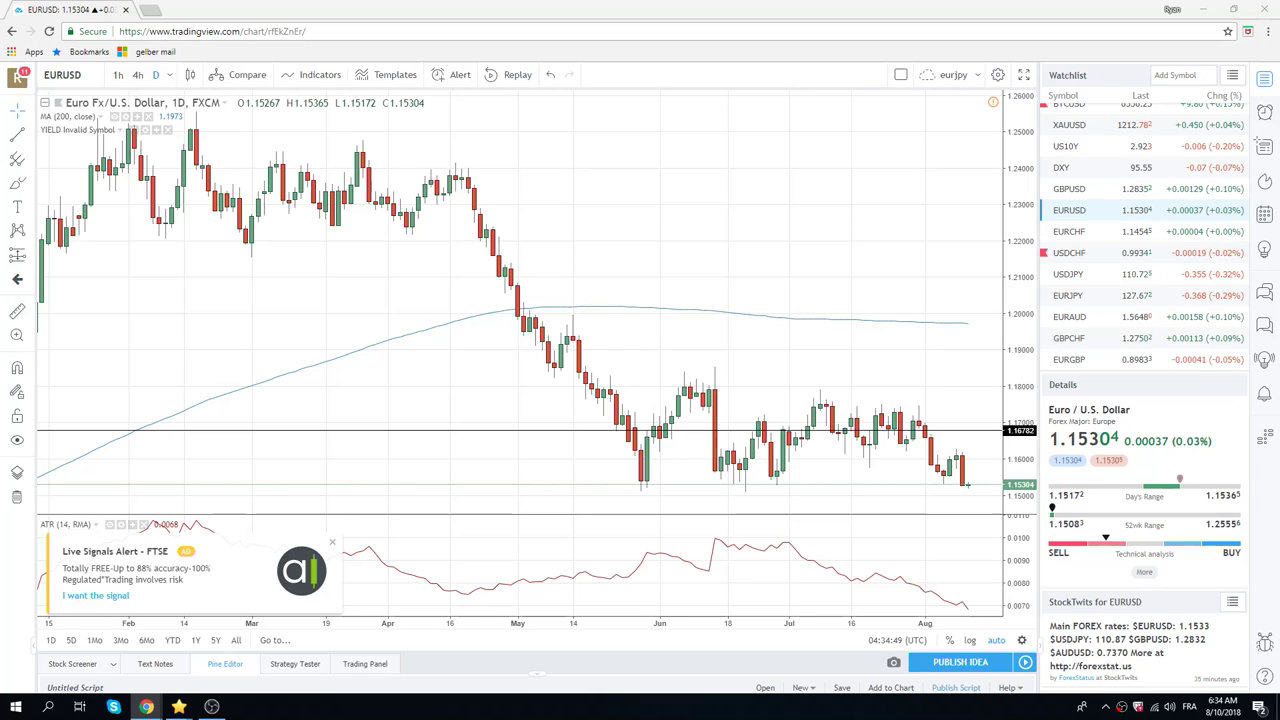
key(alt+Tab)
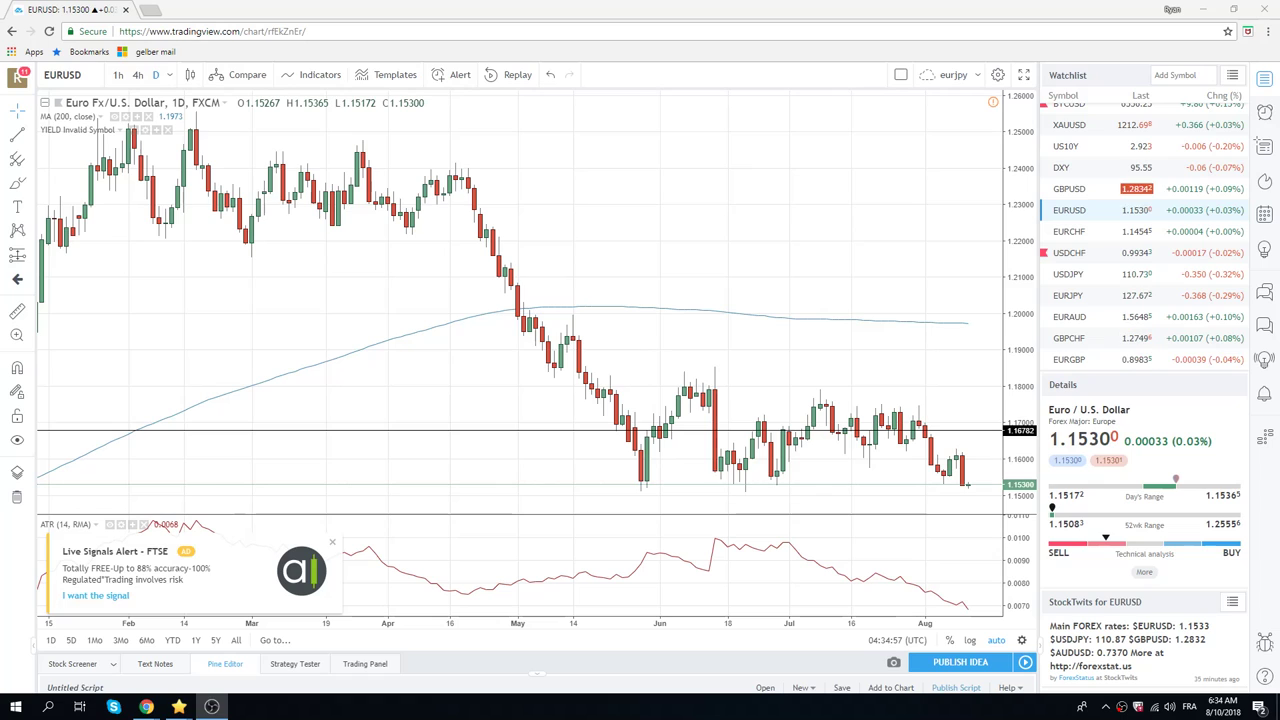
key(alt+Tab)
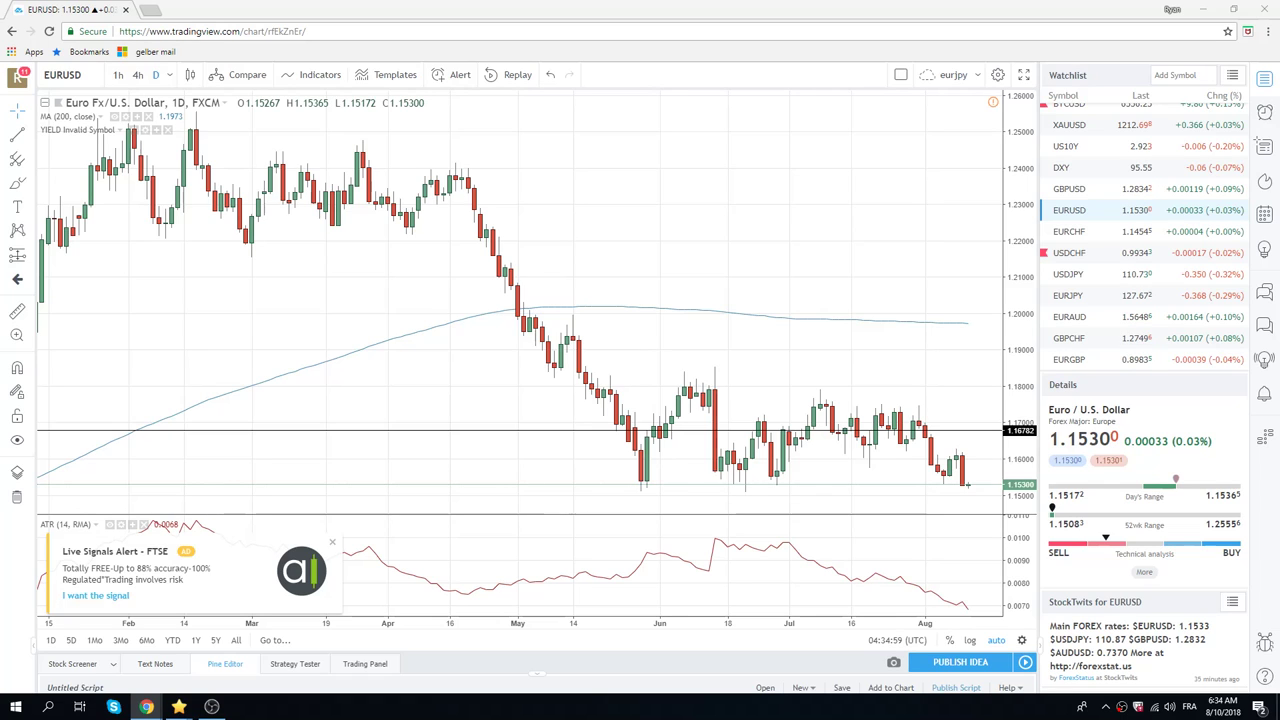
key(alt+Tab)
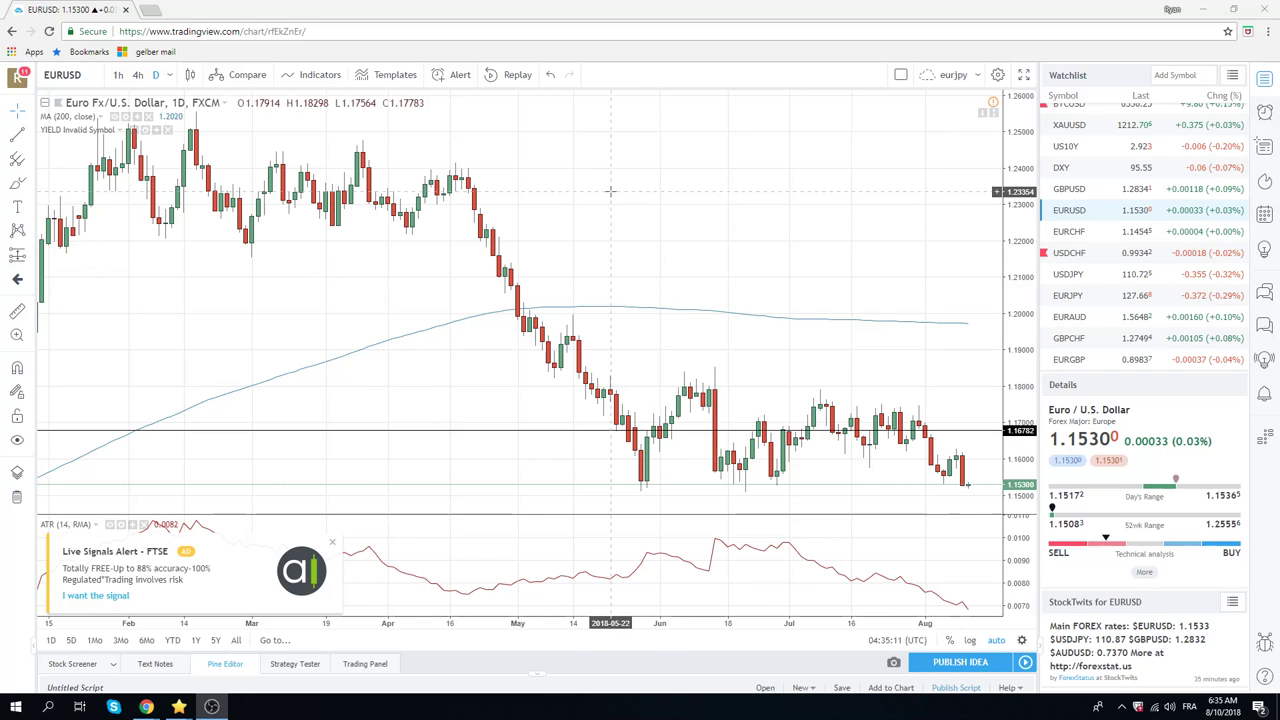
scroll(610, 200, down, 2)
scroll(610, 200, down, 3)
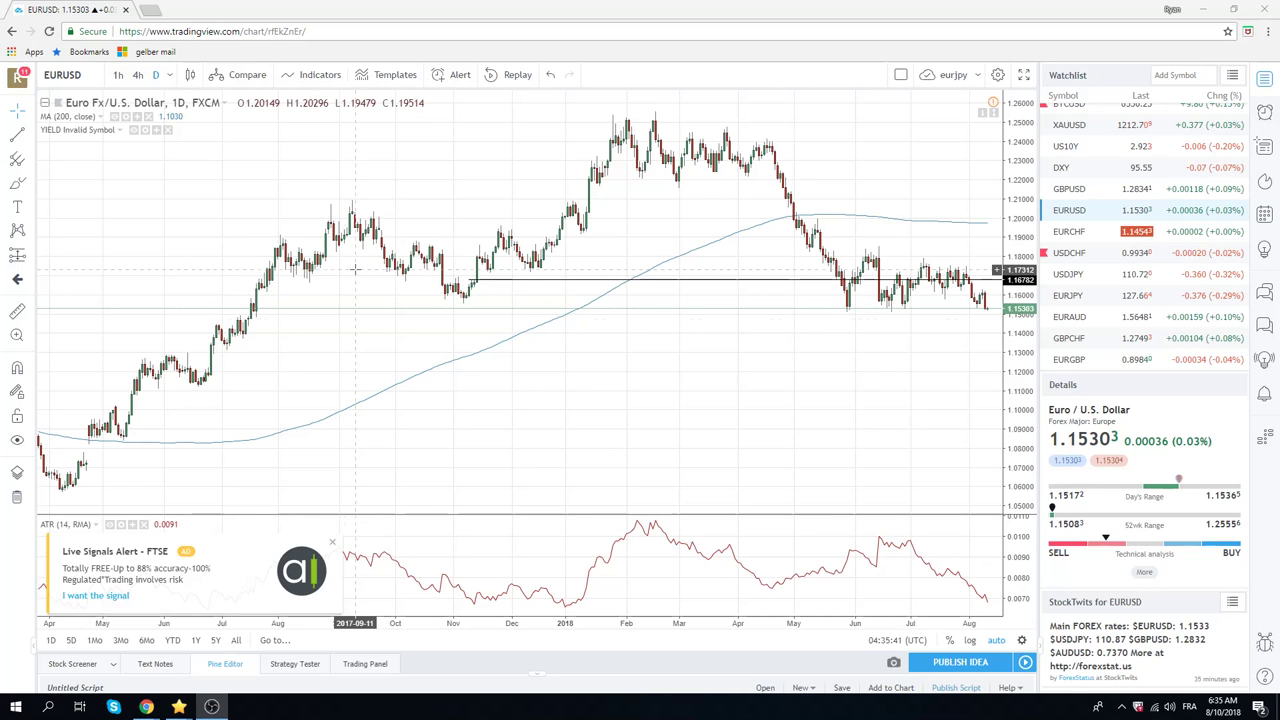
click(334, 549)
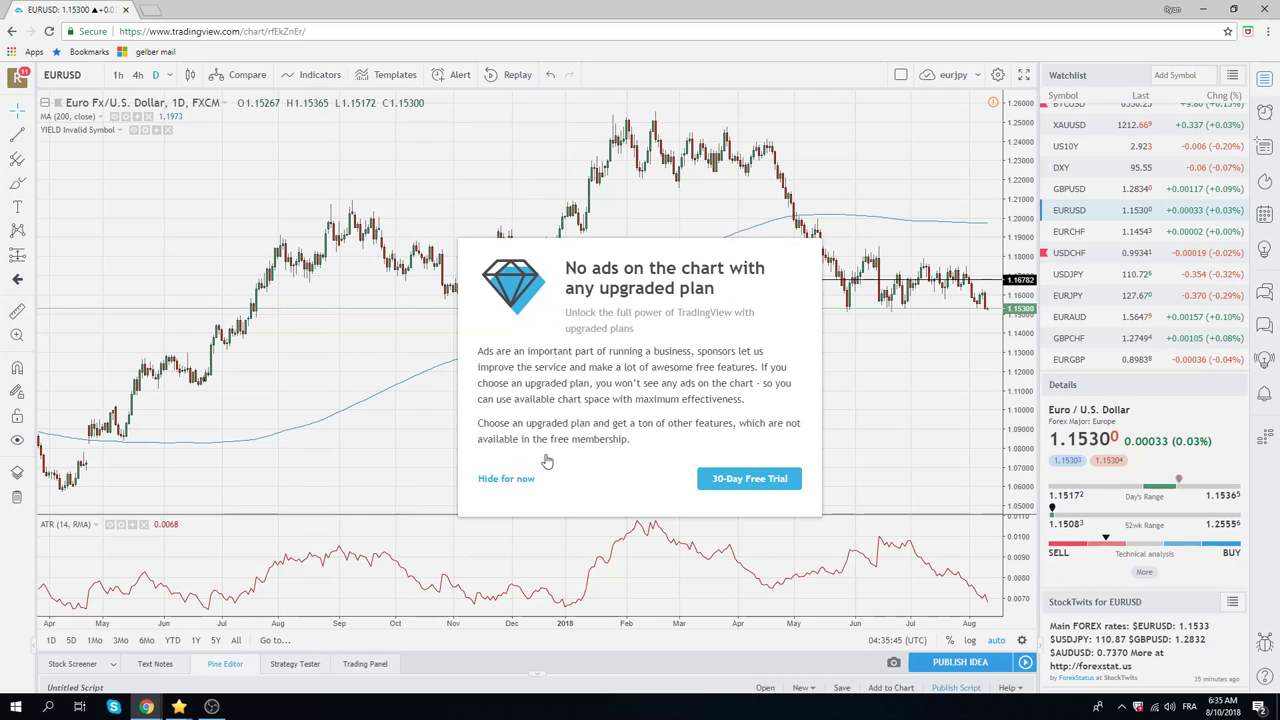
- Choose 'Hide for now' on the 'No ads on the chart' upgrade prompt
click(500, 479)
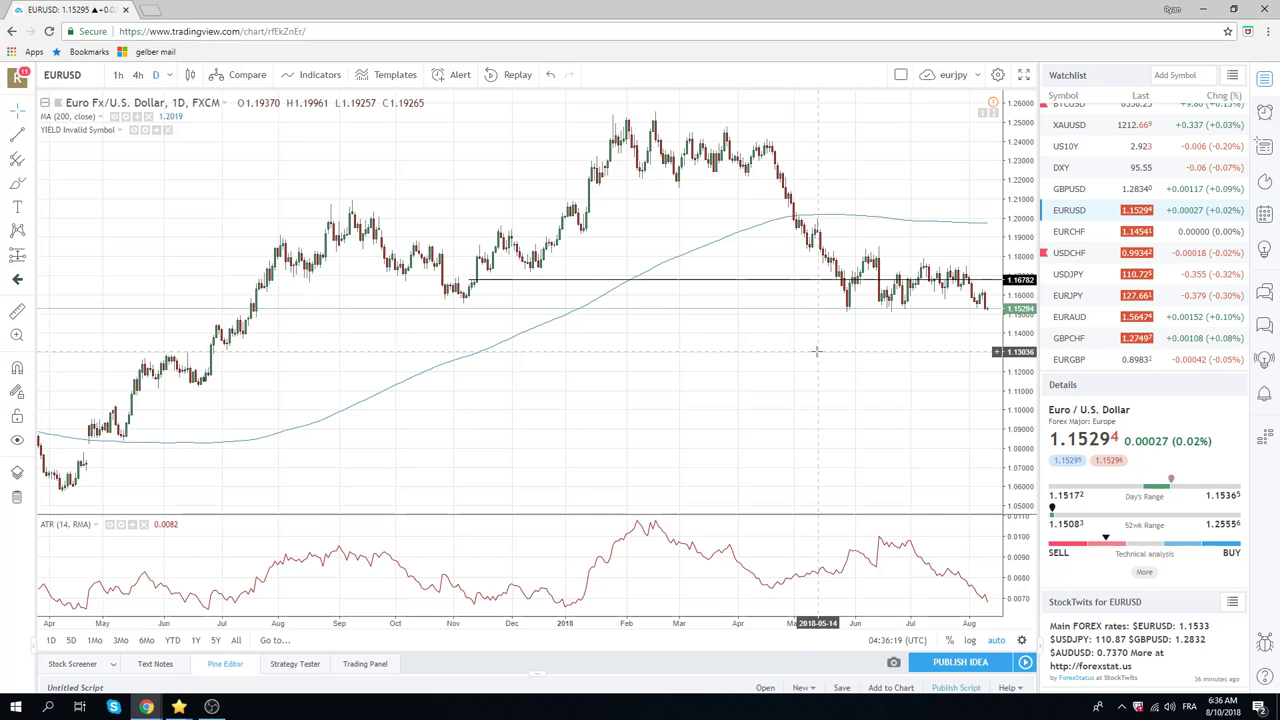
- Load AUDUSD from the watchlist, zoom in on recent months, then load EURJPY
scroll(1062, 315, down, 2)
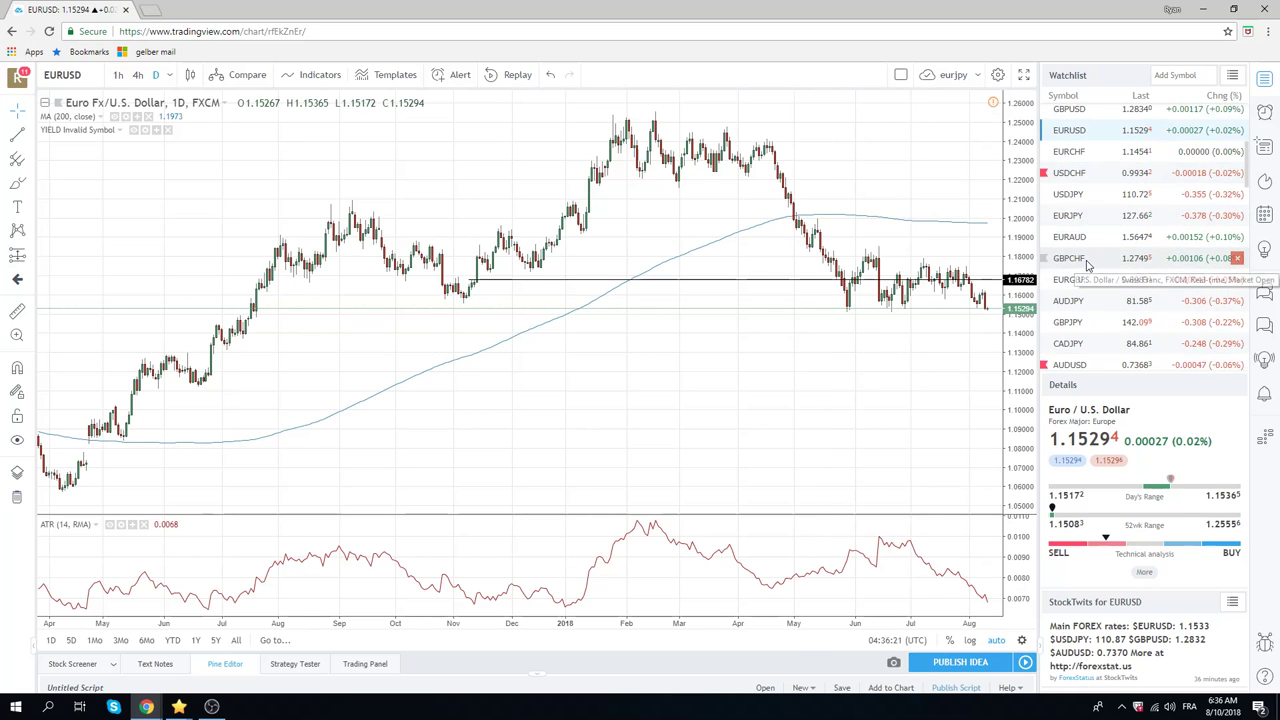
click(1068, 338)
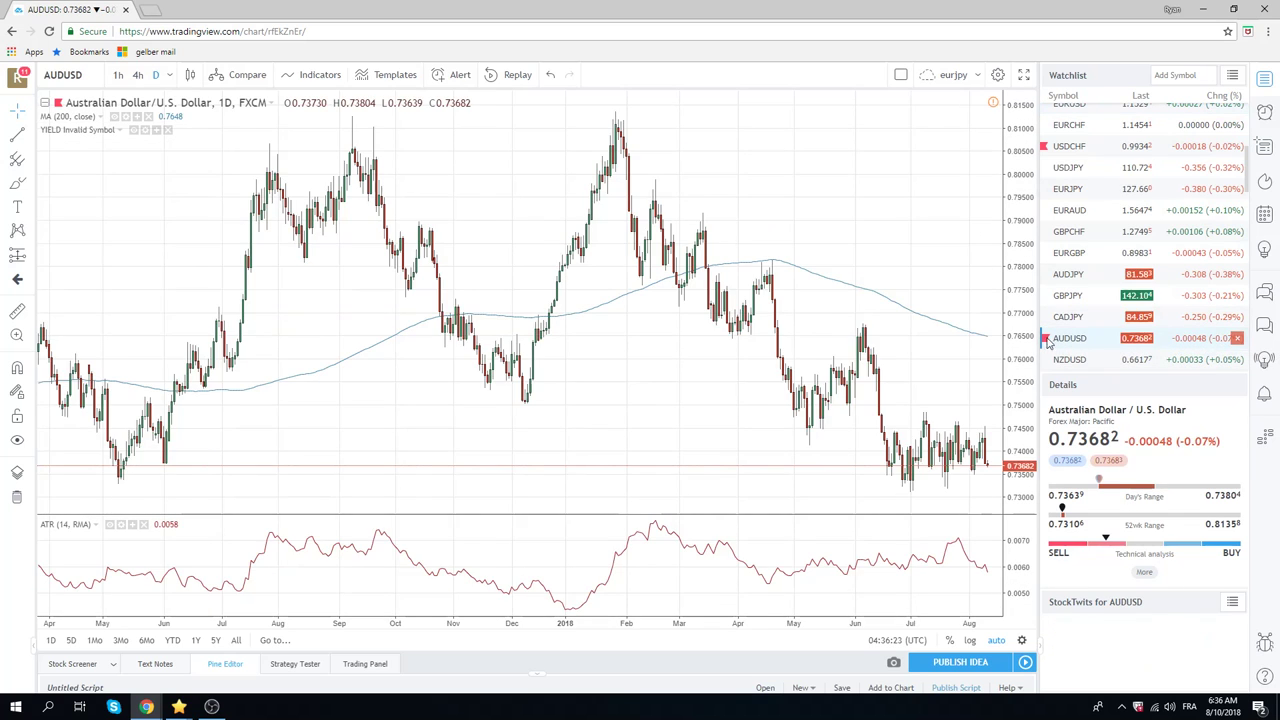
scroll(866, 322, up, 3)
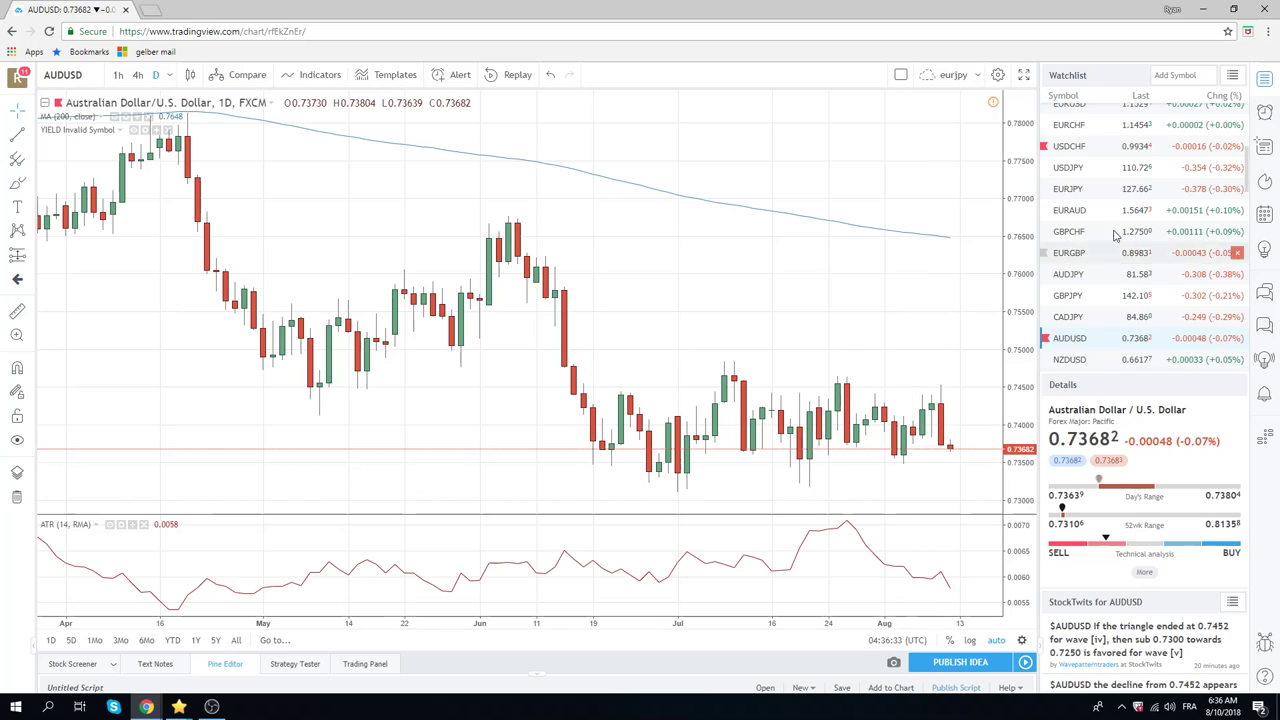
scroll(1113, 231, down, 1)
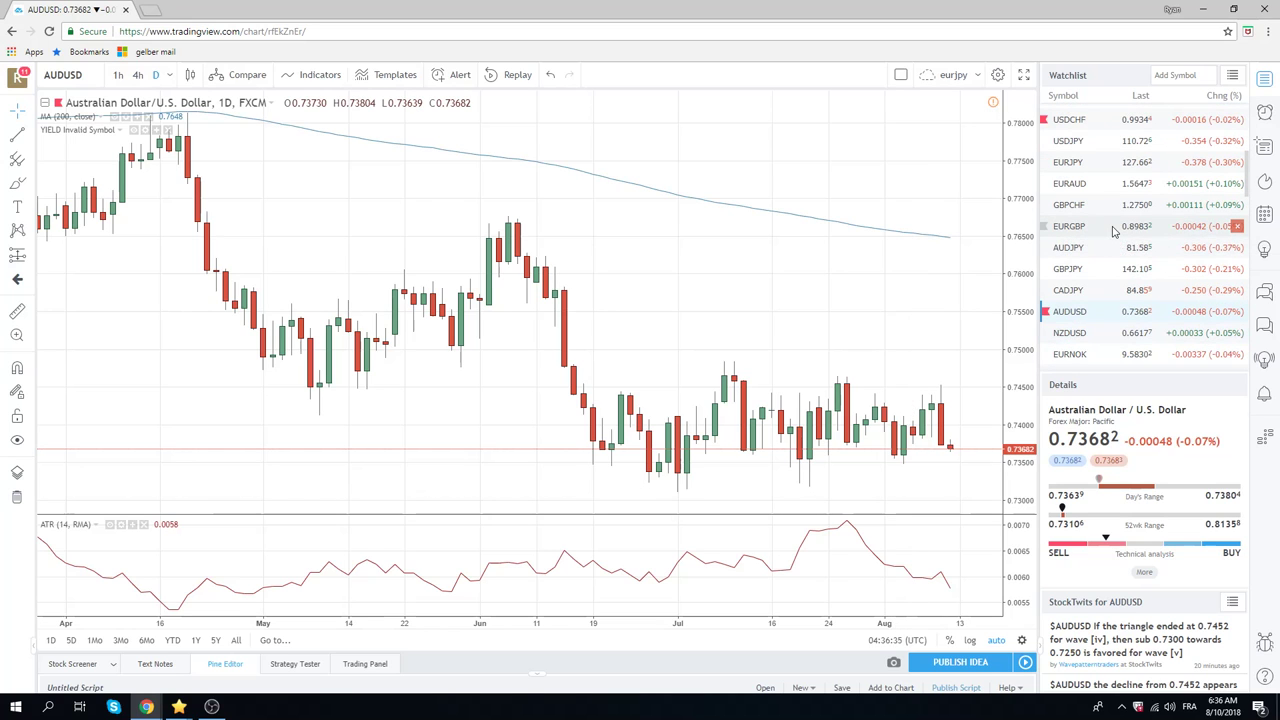
click(1068, 162)
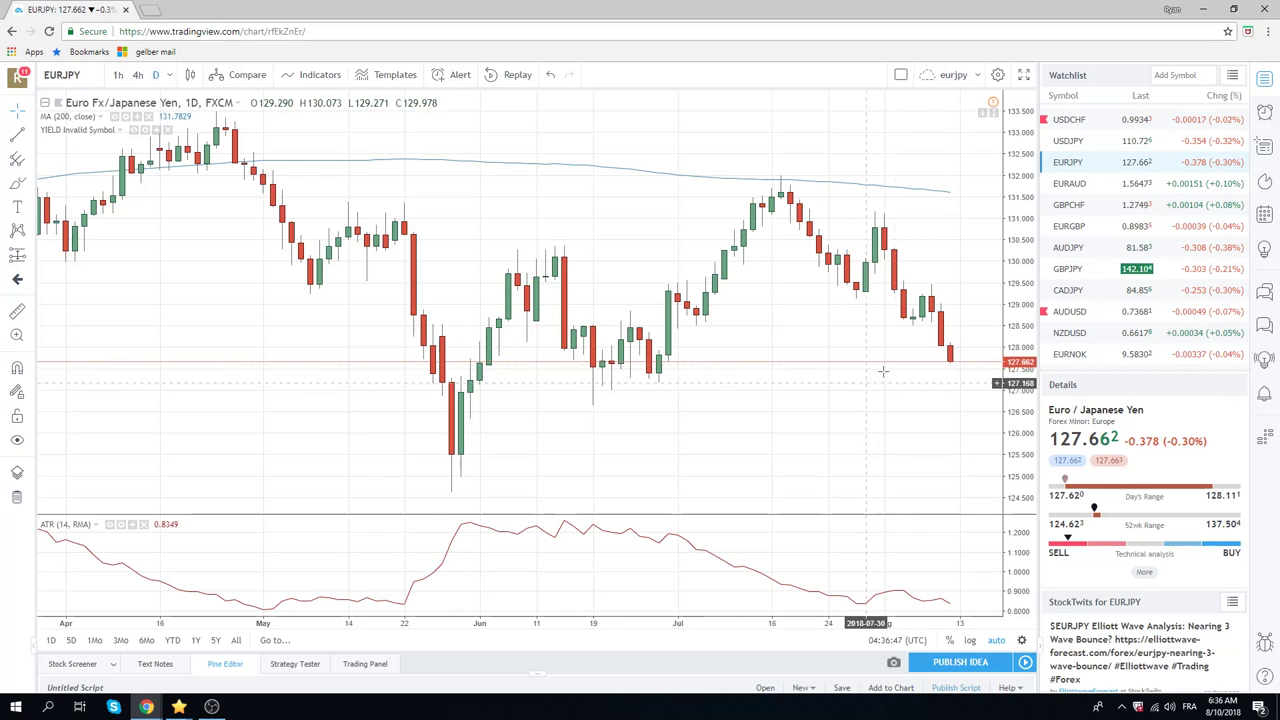
scroll(1095, 275, down, 3)
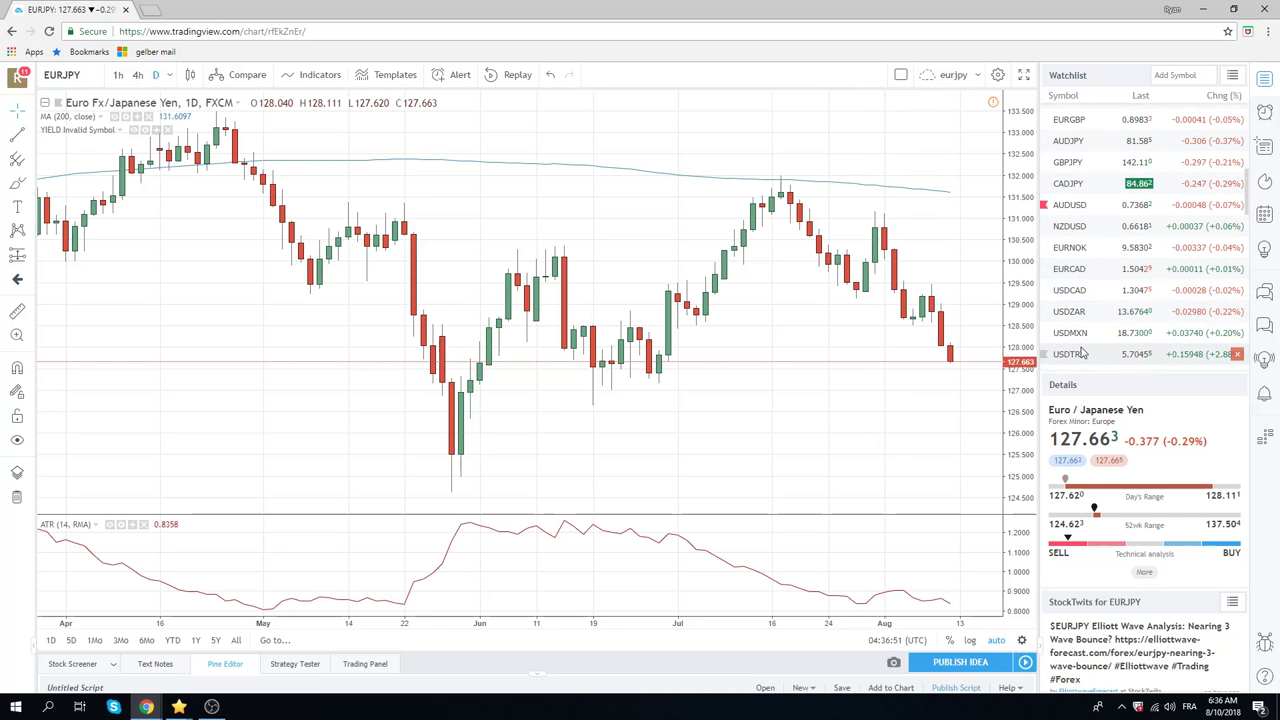
- Load USDTRY and adjust the zoom to show its steep 2018 rally above the 200 MA
click(1081, 352)
scroll(718, 342, down, 2)
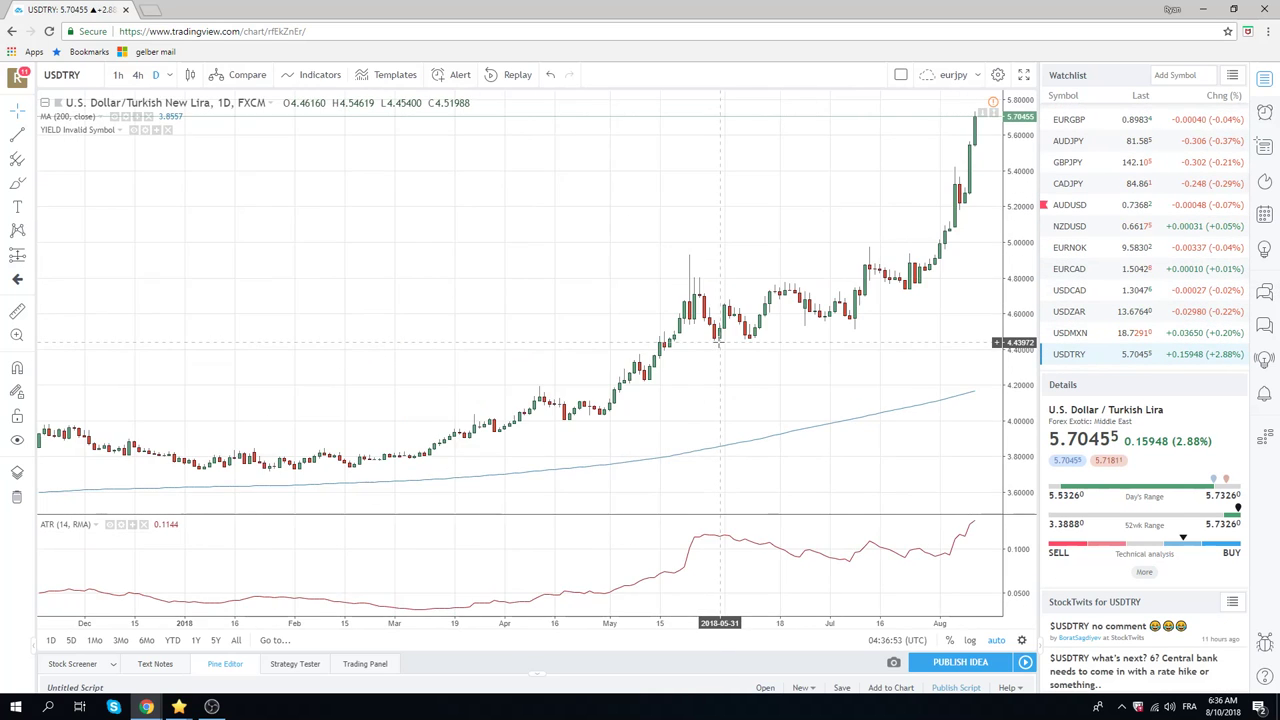
scroll(718, 342, down, 2)
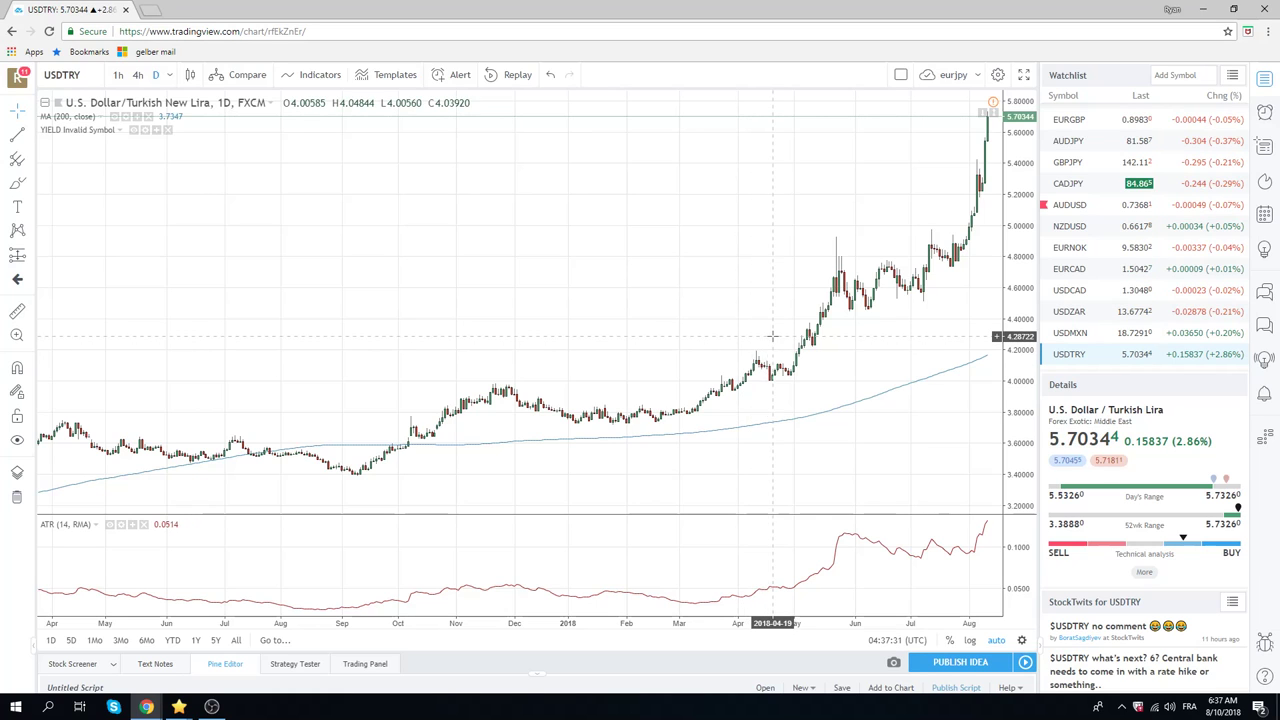
scroll(772, 336, up, 2)
scroll(820, 330, up, 1)
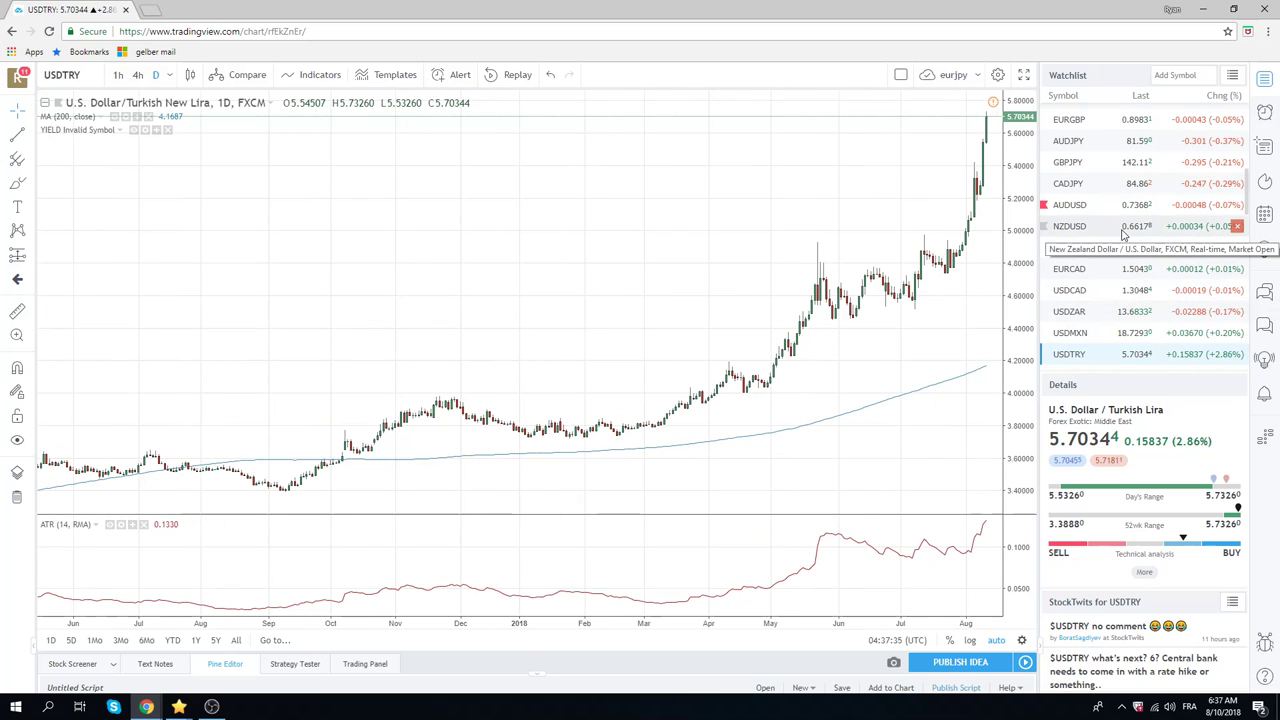
- Load USDZAR briefly, then load USDMXN from the watchlist
click(1079, 312)
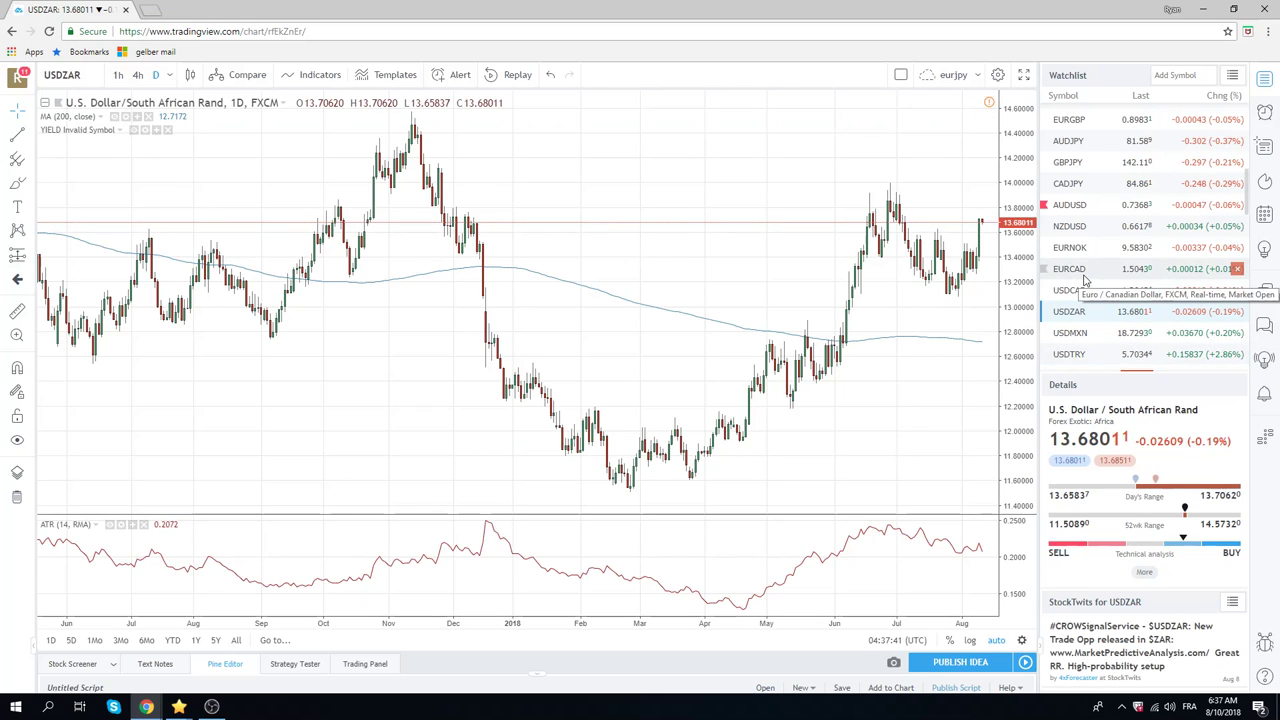
click(1084, 334)
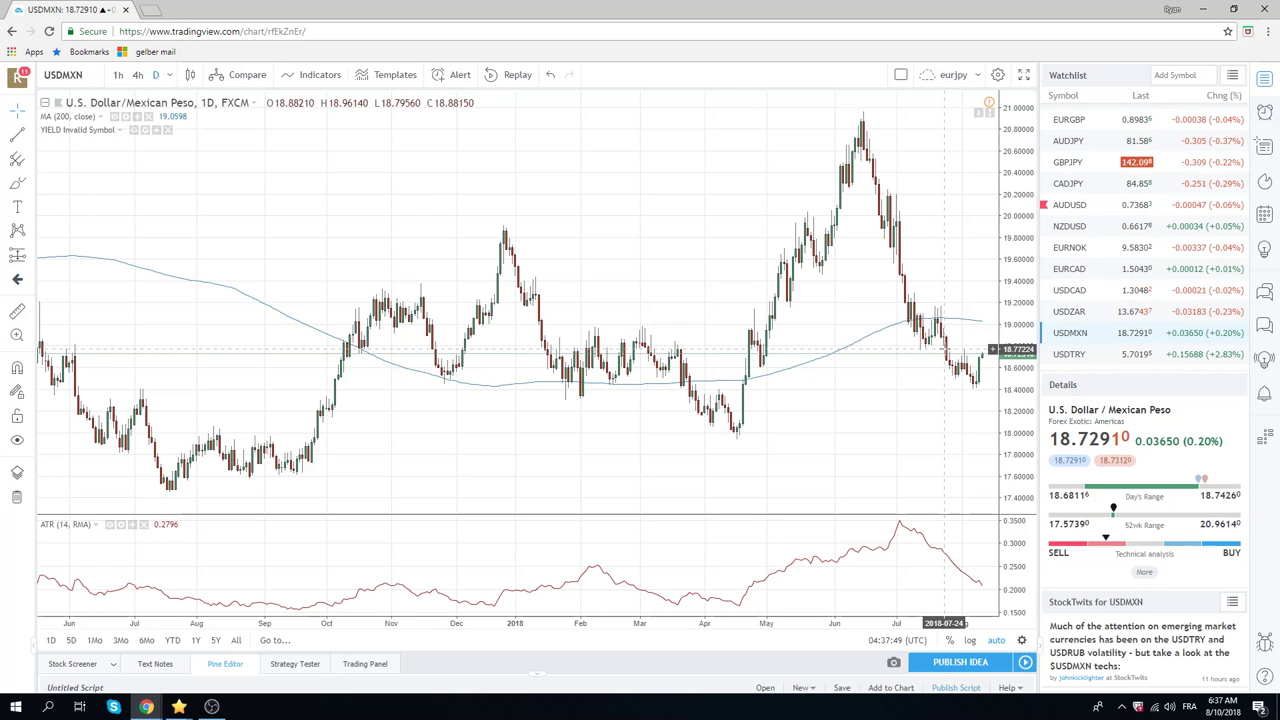
scroll(1128, 262, down, 2)
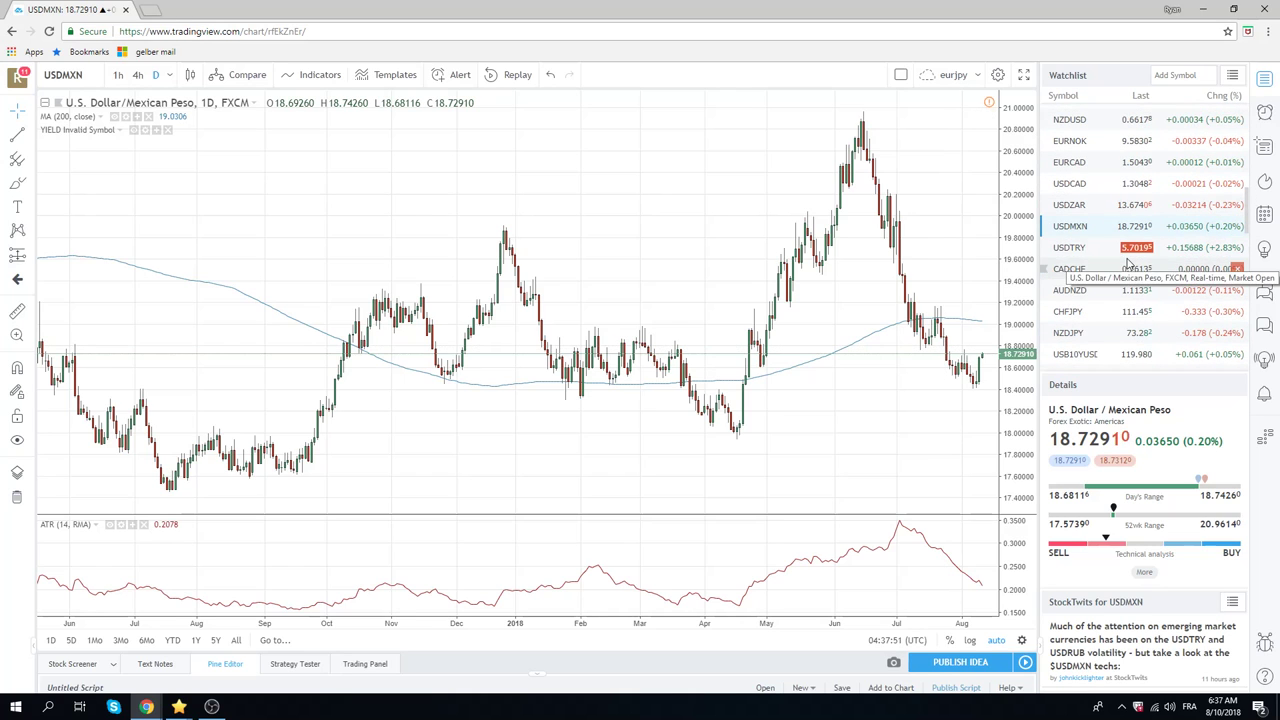
scroll(1133, 303, up, 1)
scroll(1133, 303, up, 1)
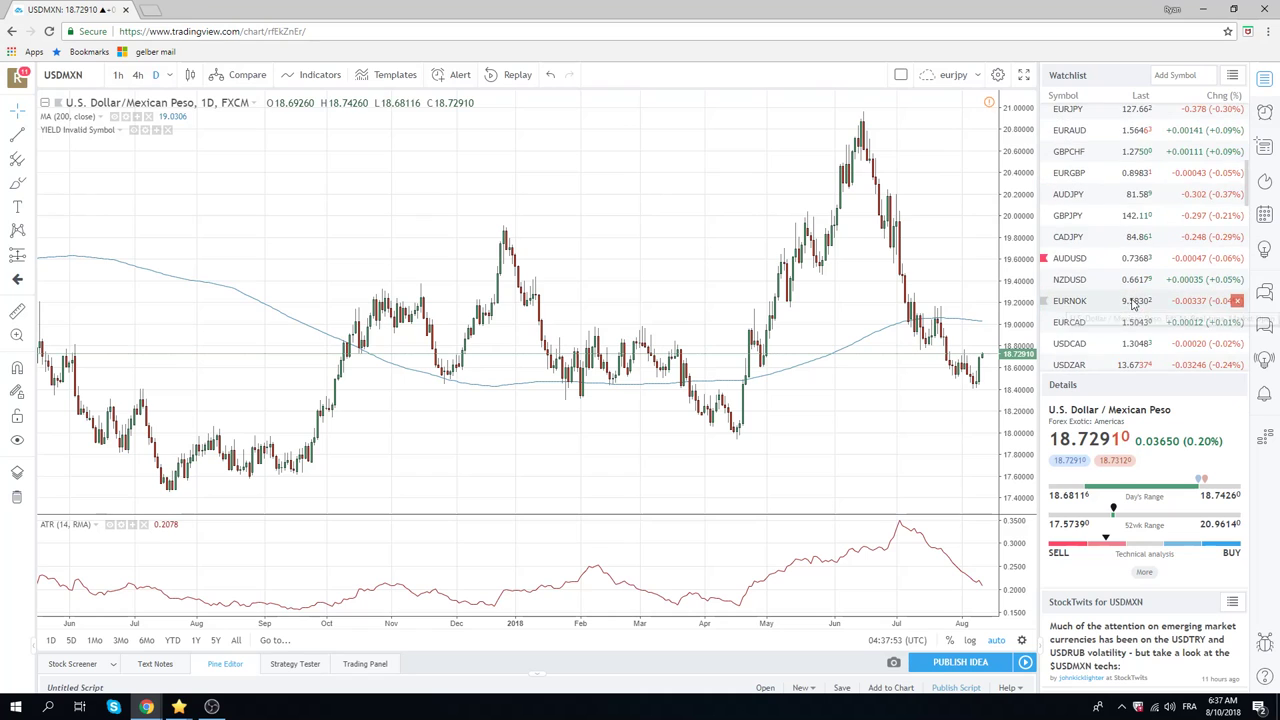
scroll(1133, 303, up, 1)
scroll(1133, 303, up, 2)
scroll(1133, 303, up, 2)
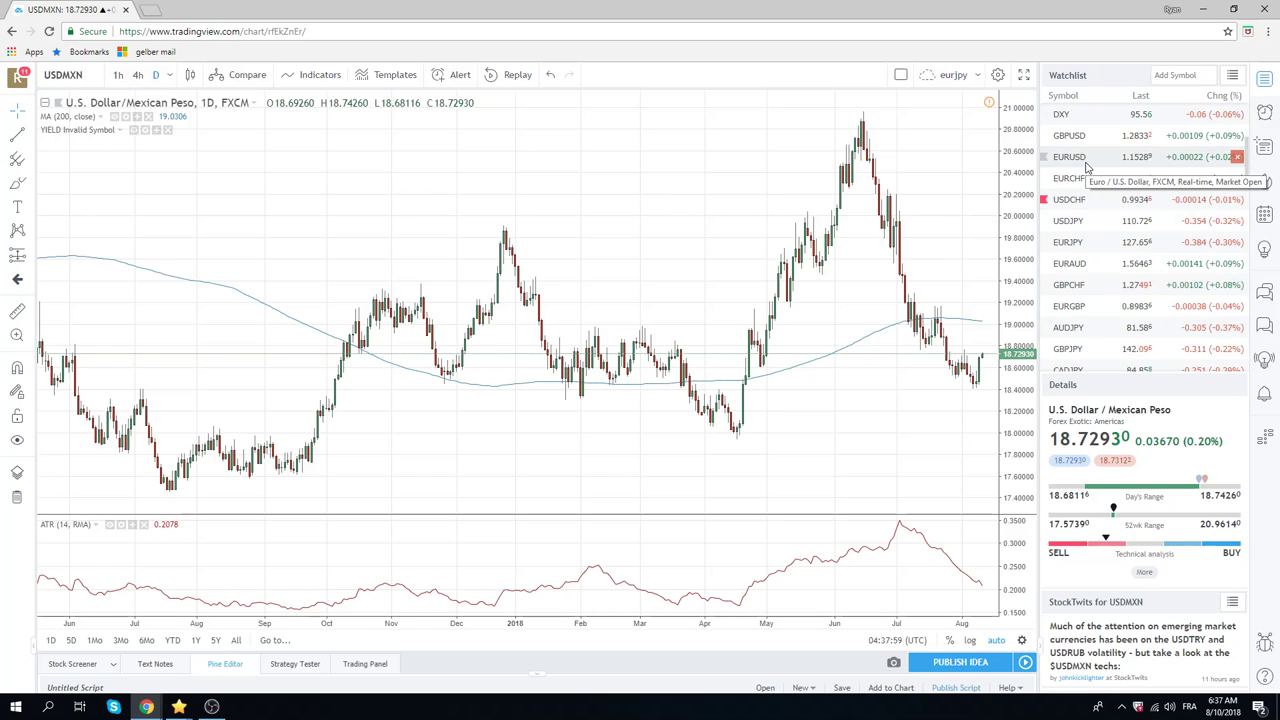
scroll(1087, 230, up, 2)
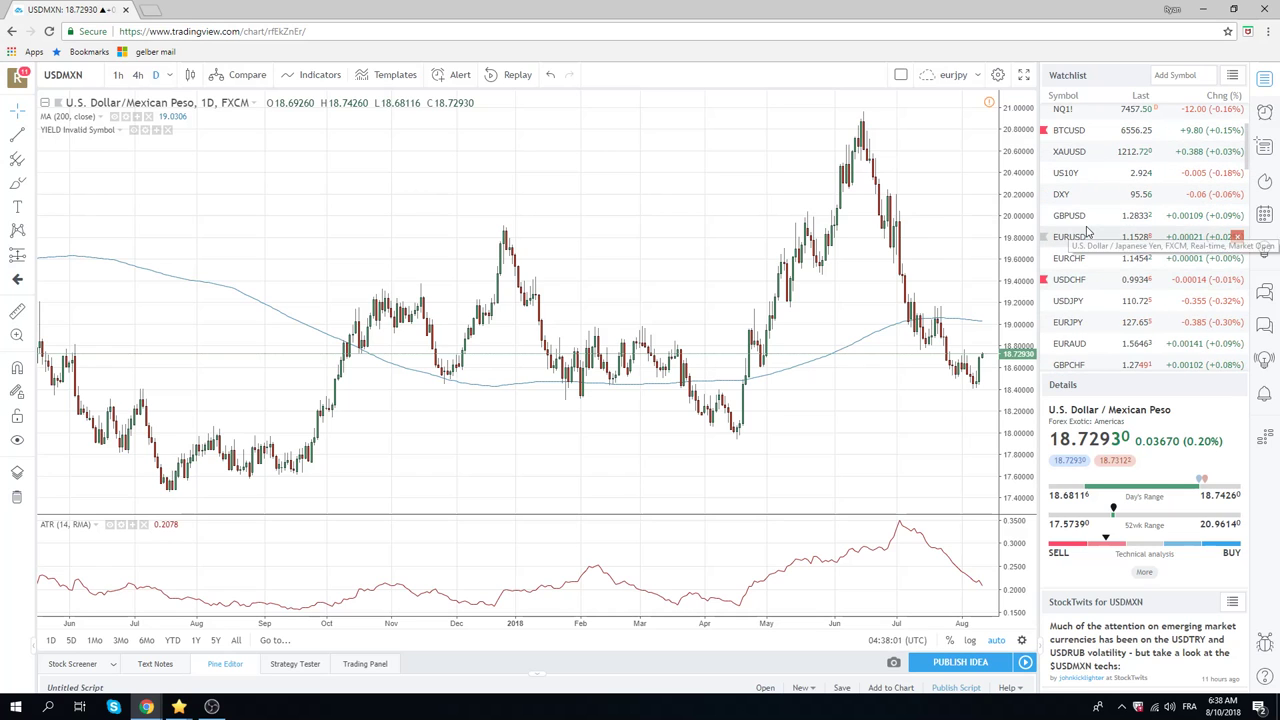
scroll(1085, 225, up, 2)
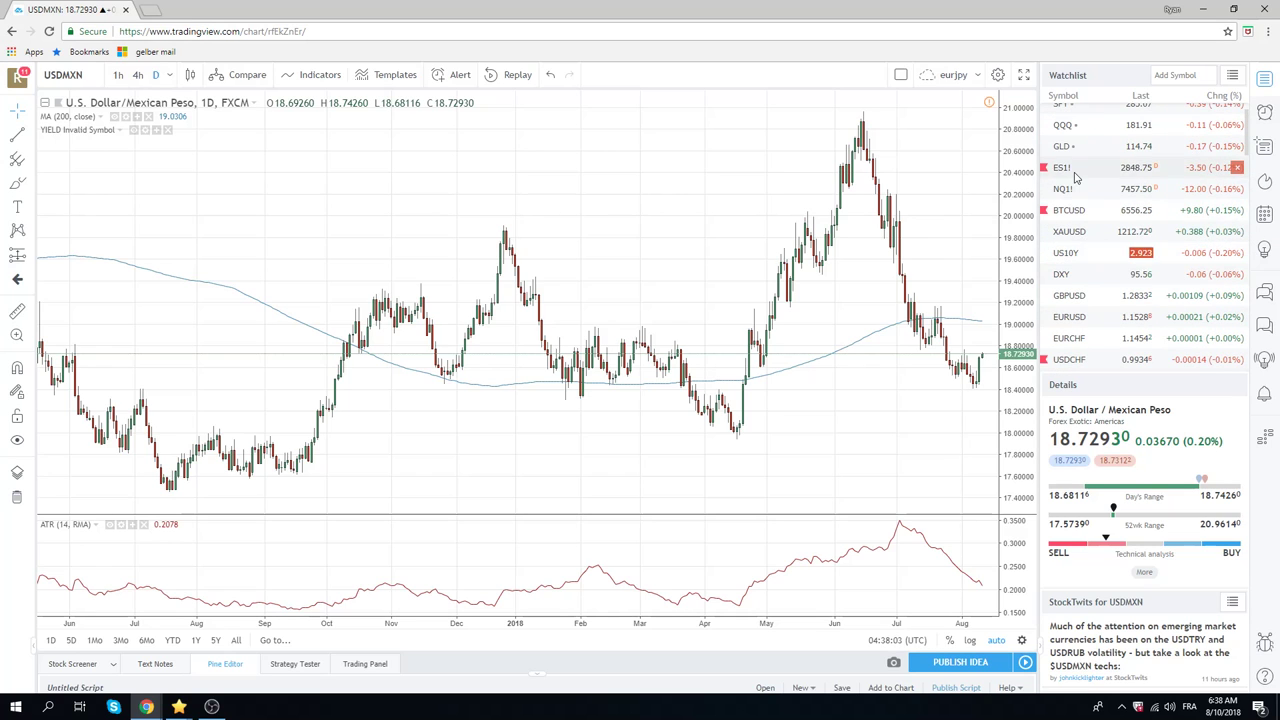